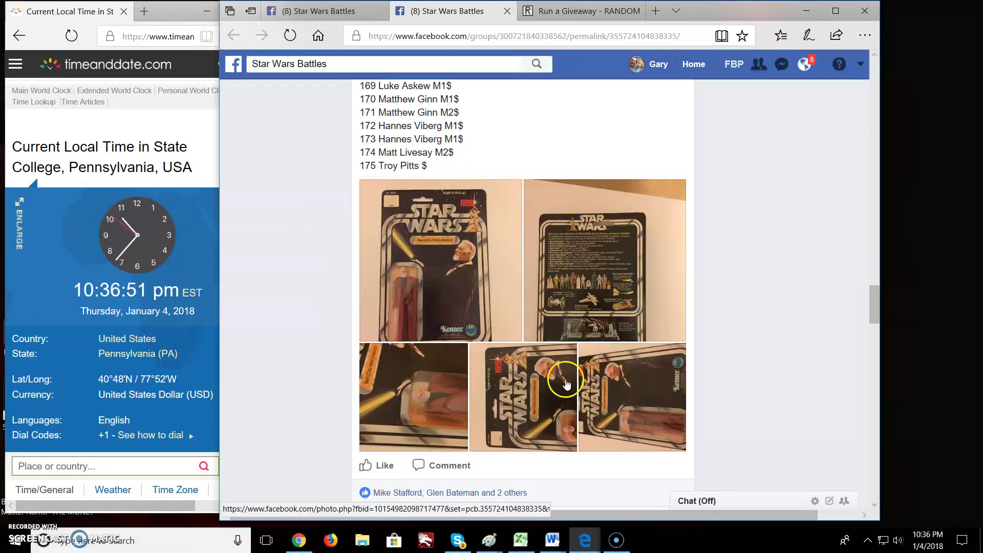
{"action": "scroll", "coordinate": [321, 328], "scroll_direction": "up", "scroll_amount": 5}
{"action": "scroll", "coordinate": [321, 328], "scroll_direction": "up", "scroll_amount": 8}
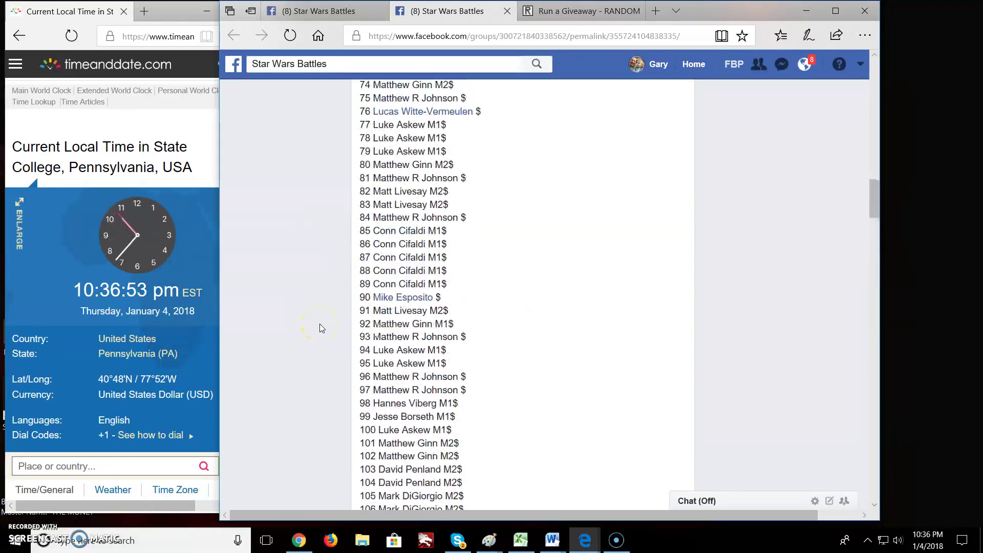
{"action": "scroll", "coordinate": [320, 329], "scroll_direction": "up", "scroll_amount": 3}
{"action": "scroll", "coordinate": [320, 328], "scroll_direction": "up", "scroll_amount": 4}
{"action": "scroll", "coordinate": [319, 328], "scroll_direction": "up", "scroll_amount": 5}
{"action": "scroll", "coordinate": [320, 328], "scroll_direction": "up", "scroll_amount": 5}
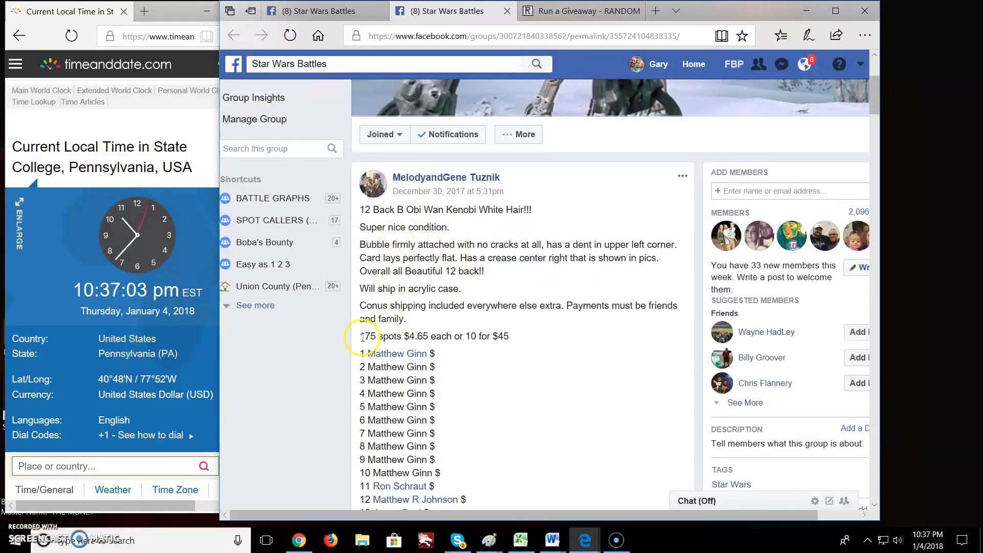
{"action": "left_click_drag", "start_coordinate": [361, 337], "coordinate": [402, 337]}
{"action": "scroll", "coordinate": [415, 276], "scroll_direction": "down", "scroll_amount": 2}
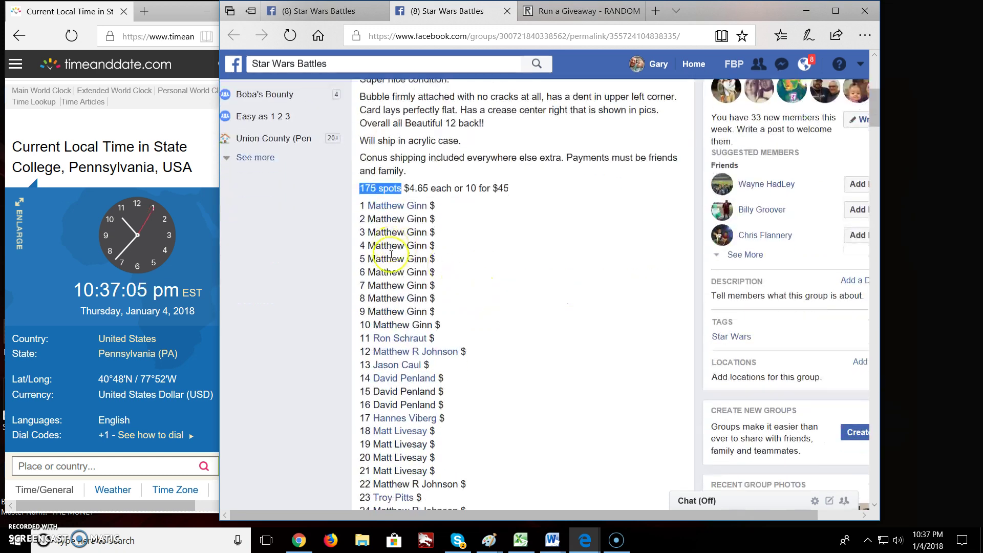
{"action": "scroll", "coordinate": [391, 256], "scroll_direction": "down", "scroll_amount": 8}
{"action": "scroll", "coordinate": [391, 256], "scroll_direction": "down", "scroll_amount": 6}
{"action": "scroll", "coordinate": [391, 255], "scroll_direction": "down", "scroll_amount": 5}
{"action": "scroll", "coordinate": [400, 266], "scroll_direction": "down", "scroll_amount": 4}
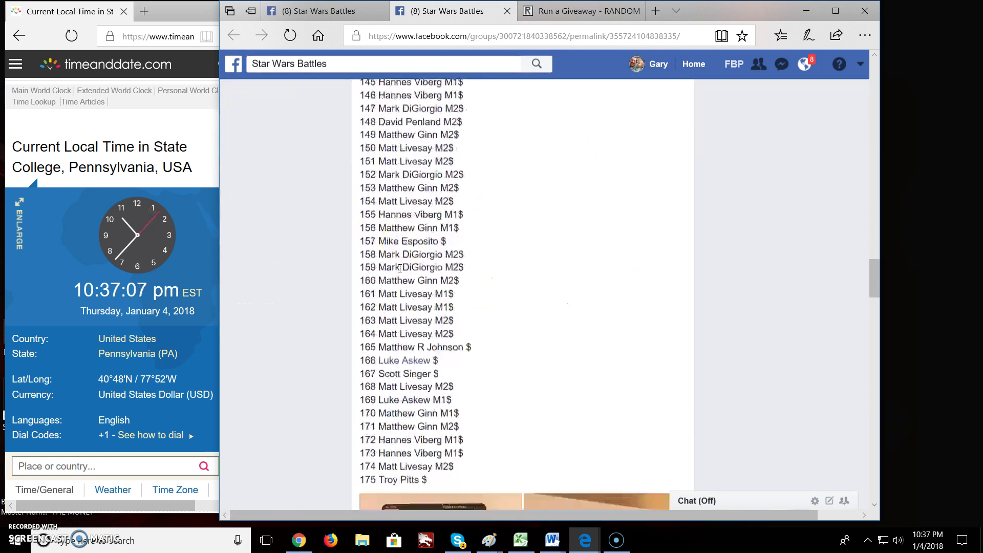
{"action": "scroll", "coordinate": [400, 267], "scroll_direction": "down", "scroll_amount": 3}
{"action": "scroll", "coordinate": [402, 279], "scroll_direction": "down", "scroll_amount": 3}
{"action": "scroll", "coordinate": [461, 323], "scroll_direction": "down", "scroll_amount": 4}
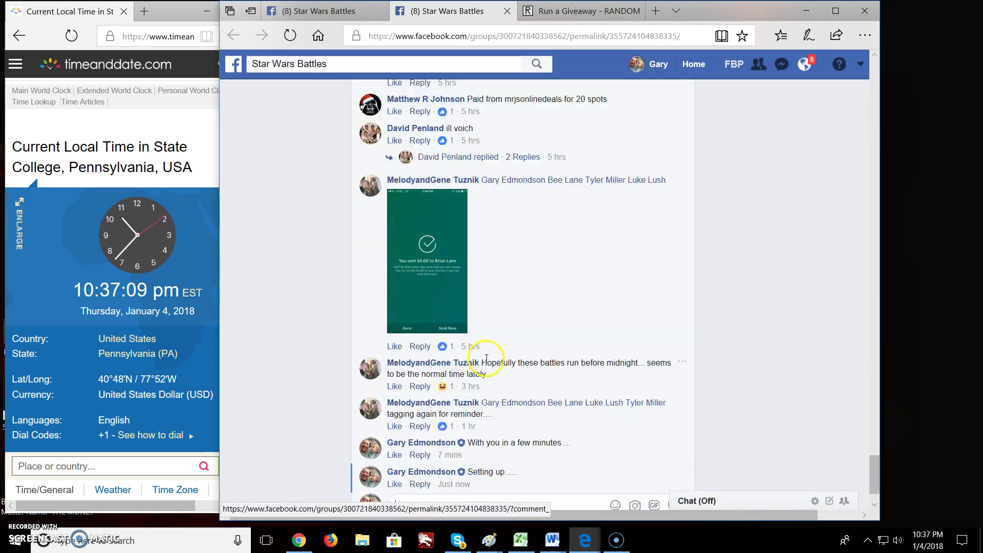
{"action": "scroll", "coordinate": [461, 372], "scroll_direction": "down", "scroll_amount": 1}
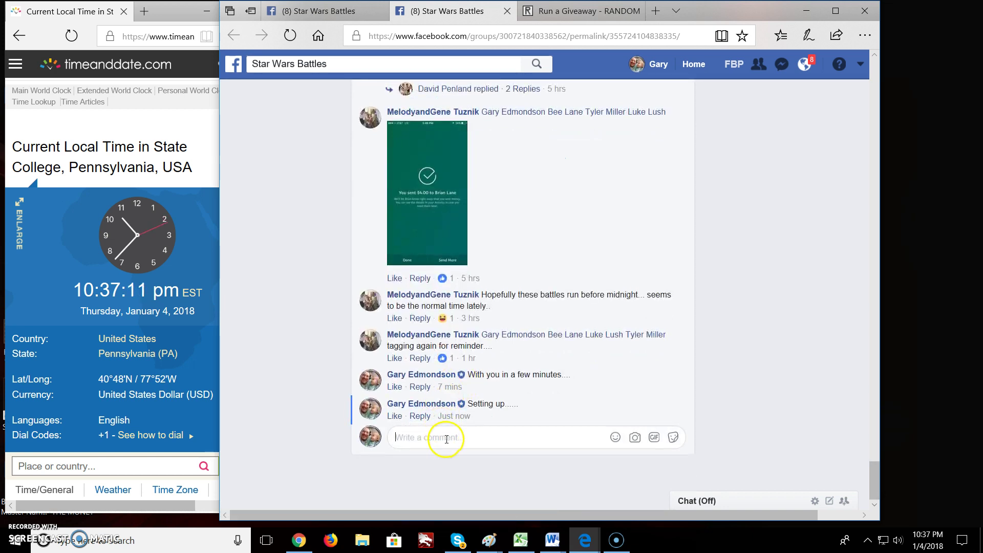
{"action": "type", "text": "LIVE 1037PM"}
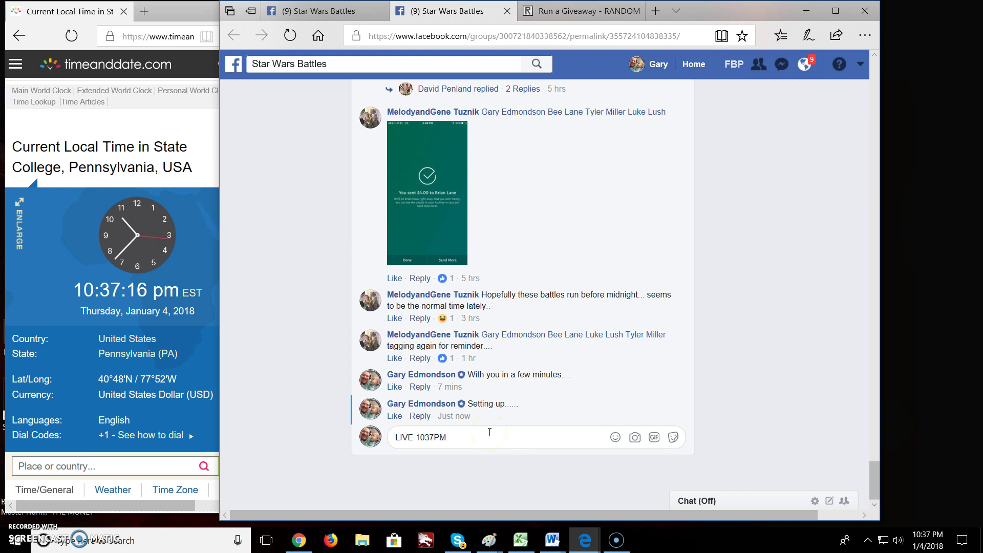
- Post the 'LIVE 1037PM' comment under the Facebook giveaway post
{"action": "key", "text": "Return"}
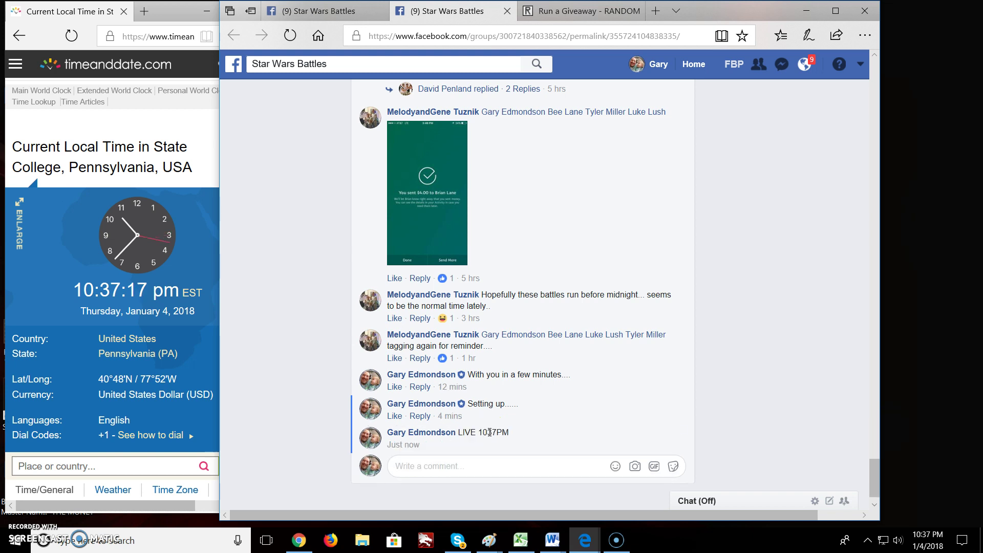
{"action": "scroll", "coordinate": [489, 430], "scroll_direction": "up", "scroll_amount": 5}
{"action": "scroll", "coordinate": [476, 400], "scroll_direction": "up", "scroll_amount": 5}
{"action": "scroll", "coordinate": [457, 350], "scroll_direction": "up", "scroll_amount": 5}
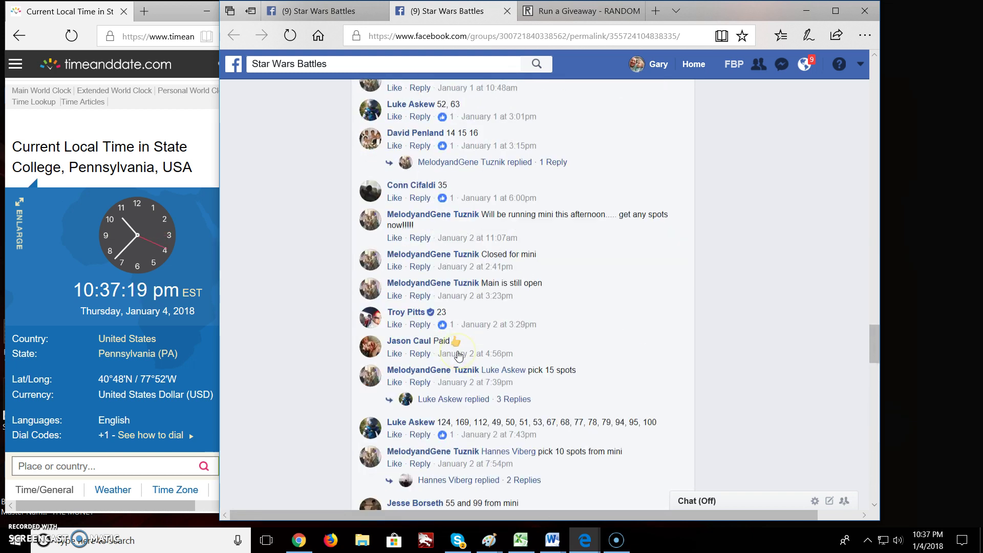
{"action": "scroll", "coordinate": [459, 357], "scroll_direction": "up", "scroll_amount": 5}
{"action": "scroll", "coordinate": [459, 357], "scroll_direction": "up", "scroll_amount": 5}
{"action": "scroll", "coordinate": [459, 357], "scroll_direction": "up", "scroll_amount": 5}
{"action": "scroll", "coordinate": [459, 357], "scroll_direction": "up", "scroll_amount": 5}
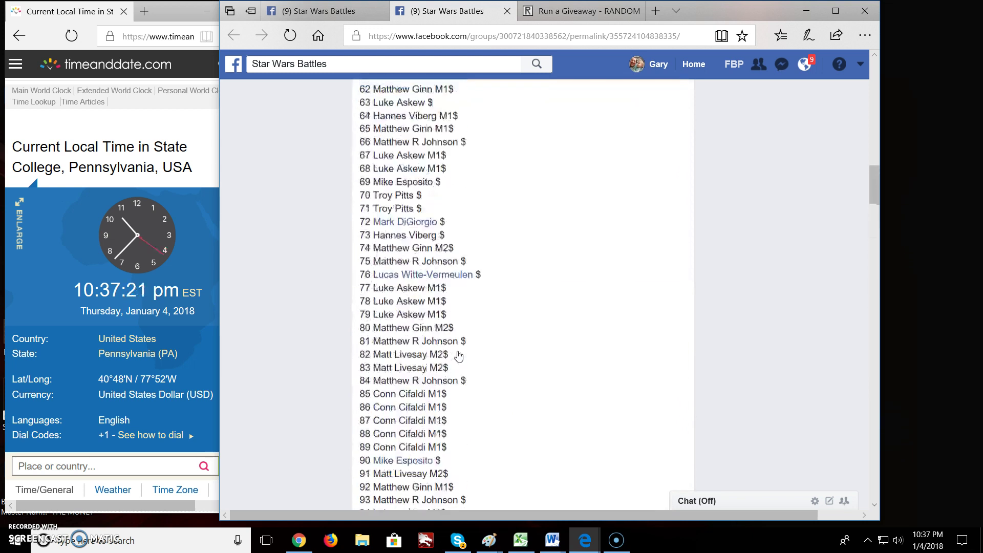
{"action": "scroll", "coordinate": [459, 356], "scroll_direction": "up", "scroll_amount": 5}
{"action": "scroll", "coordinate": [459, 356], "scroll_direction": "up", "scroll_amount": 5}
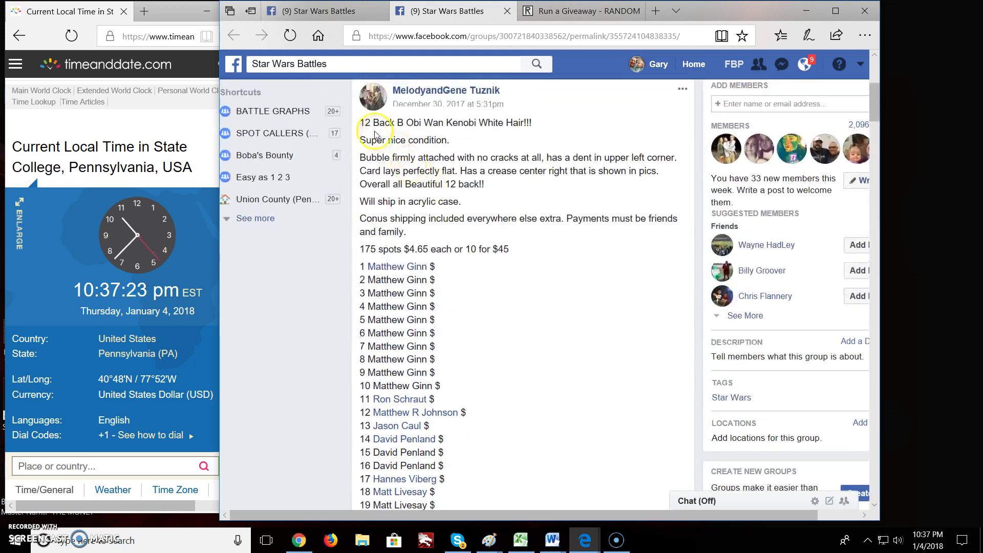
- Copy the post title into the giveaway Description as '12 Back B Obi Wan Kenobi White Hair BY GENE'
{"action": "left_click_drag", "start_coordinate": [361, 123], "coordinate": [521, 122]}
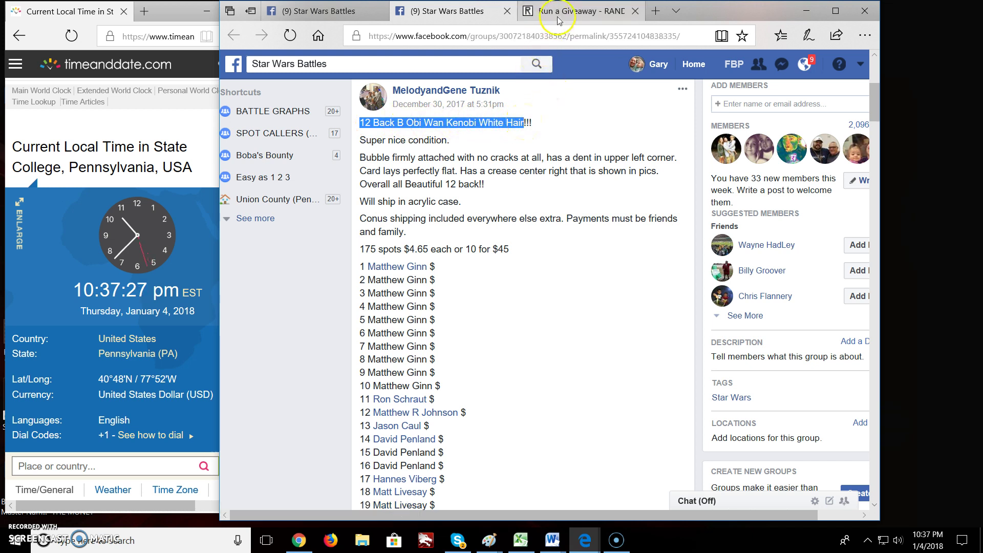
{"action": "left_click", "coordinate": [573, 11]}
{"action": "left_click", "coordinate": [418, 192]}
{"action": "type", "text": "12 Back B Obi Wan Kenobi White Hair"}
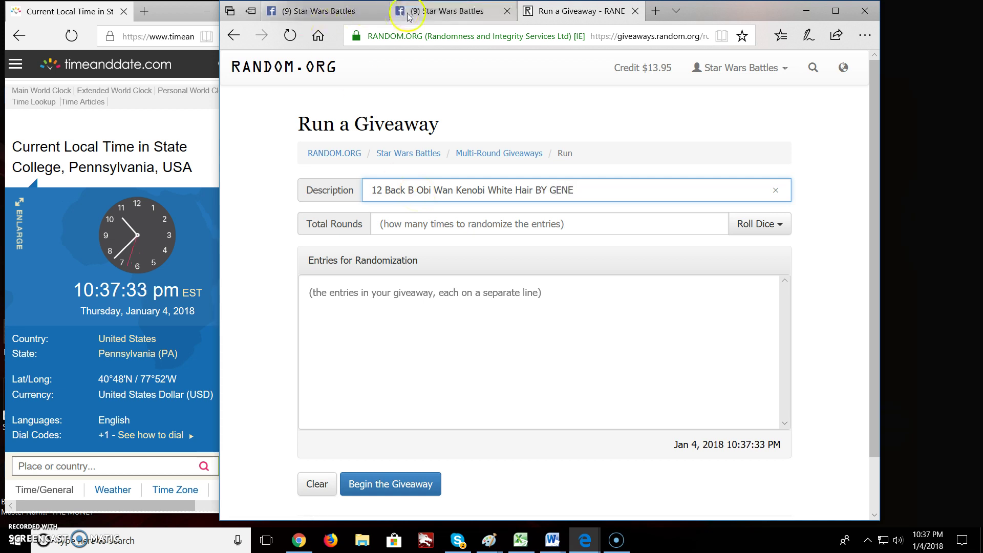
- Back on Facebook, select the numbered entry list from entry 1 through entry 175
{"action": "left_click", "coordinate": [448, 11]}
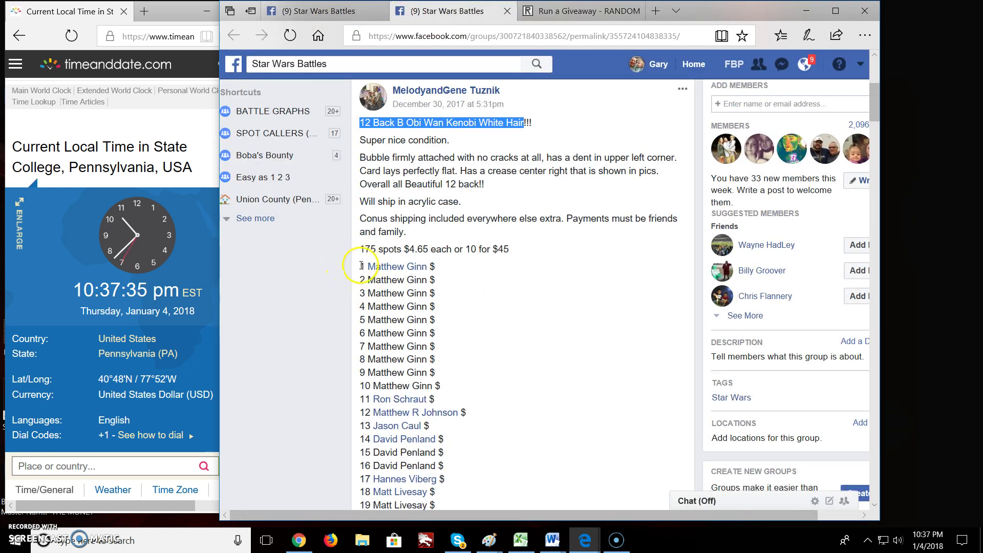
{"action": "left_click_drag", "start_coordinate": [362, 266], "coordinate": [423, 284]}
{"action": "scroll", "coordinate": [439, 308], "scroll_direction": "down", "scroll_amount": 15}
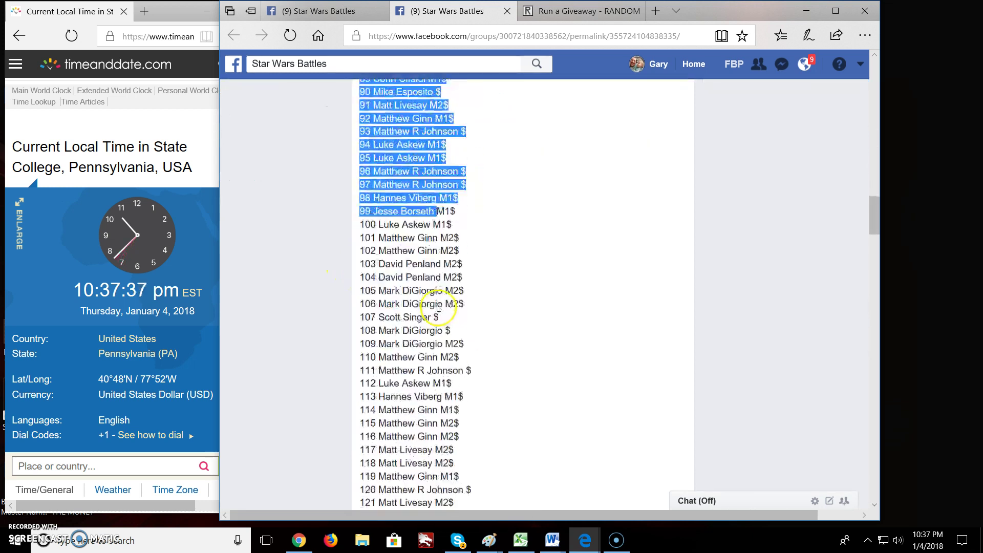
{"action": "scroll", "coordinate": [438, 307], "scroll_direction": "down", "scroll_amount": 3}
{"action": "scroll", "coordinate": [438, 307], "scroll_direction": "down", "scroll_amount": 3}
{"action": "scroll", "coordinate": [439, 307], "scroll_direction": "down", "scroll_amount": 3}
{"action": "left_click_drag", "start_coordinate": [438, 307], "coordinate": [429, 373]}
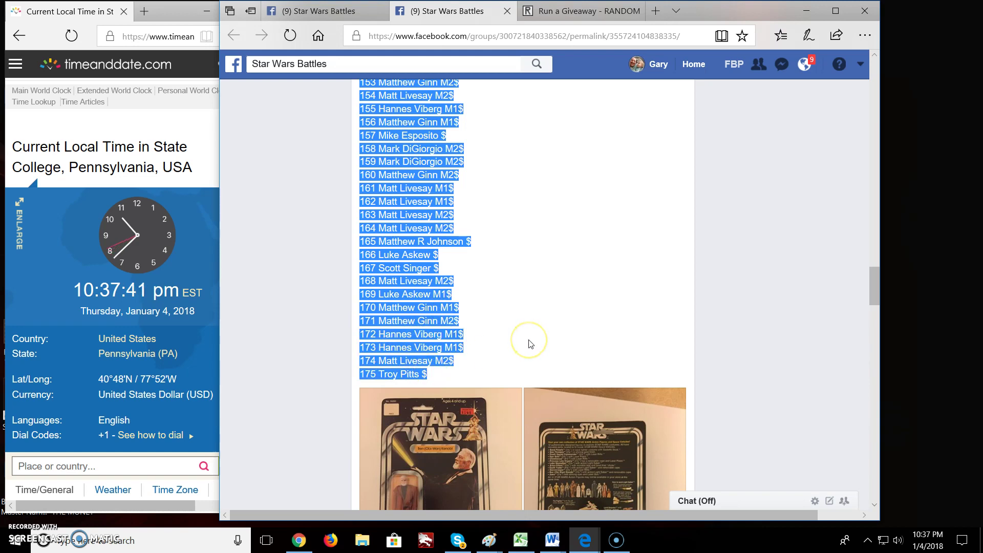
- Paste all 175 copied entries into the giveaway Entries box
{"action": "left_click", "coordinate": [529, 11]}
{"action": "left_click", "coordinate": [345, 296]}
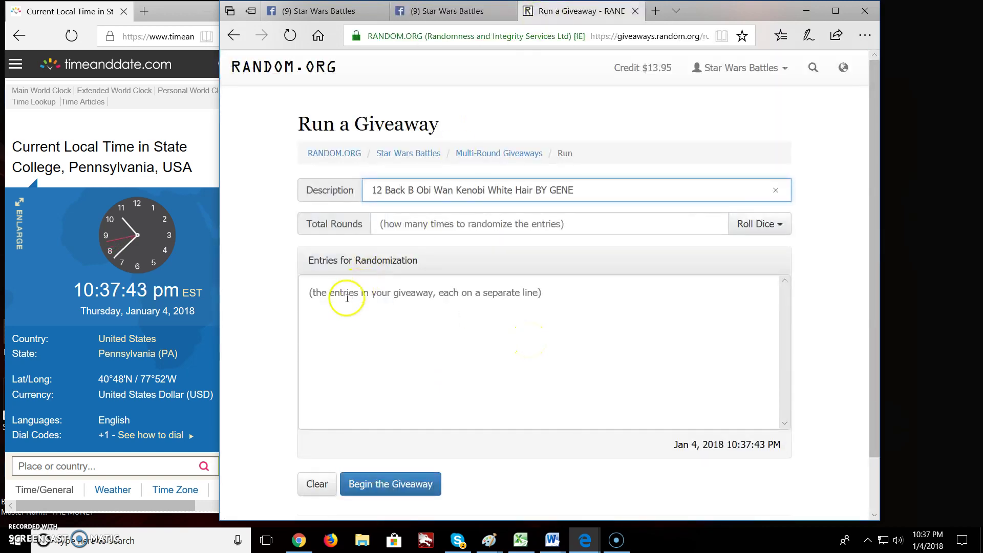
{"action": "key", "text": "ctrl+v"}
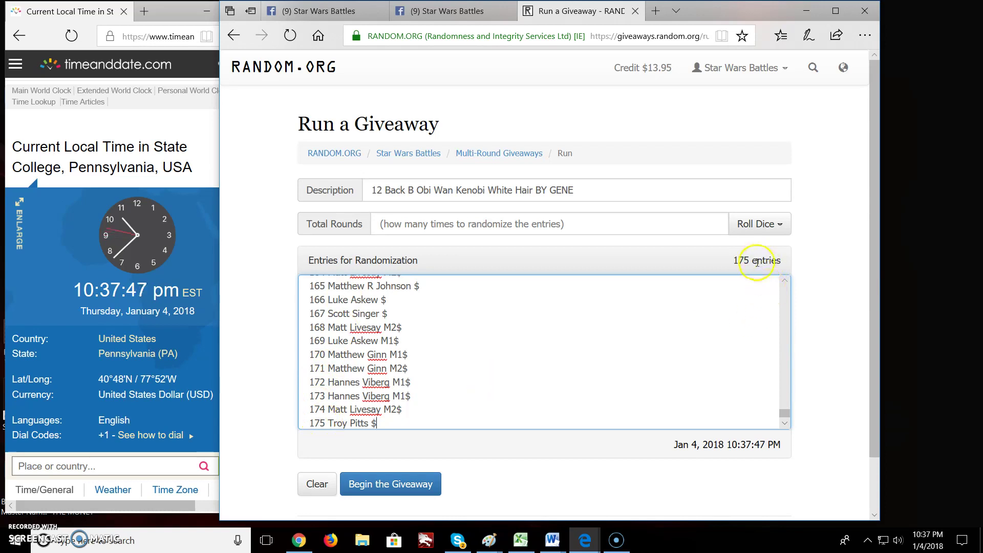
- Roll 2d6 to set 6 total rounds, then begin the giveaway and confirm
{"action": "left_click", "coordinate": [758, 224]}
{"action": "left_click", "coordinate": [716, 248]}
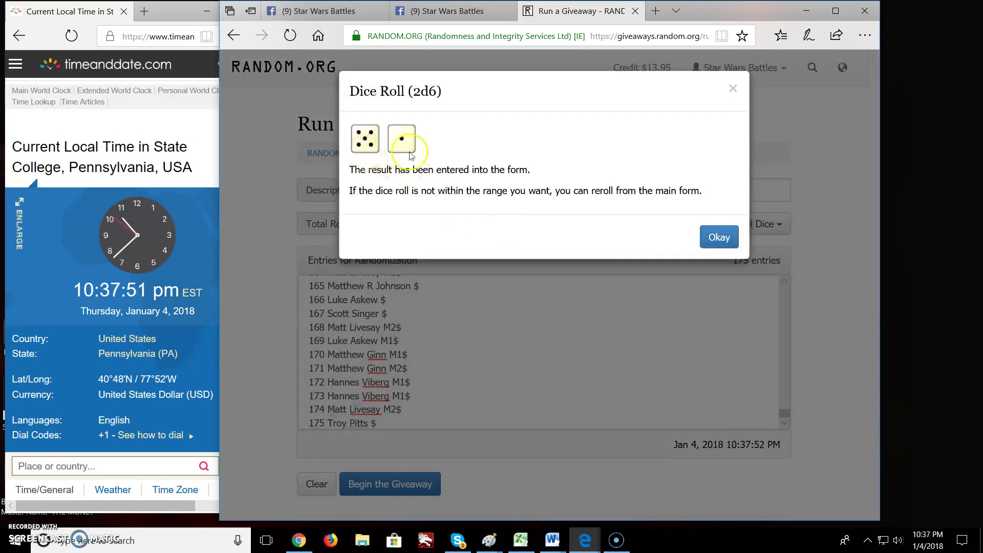
{"action": "left_click", "coordinate": [720, 236]}
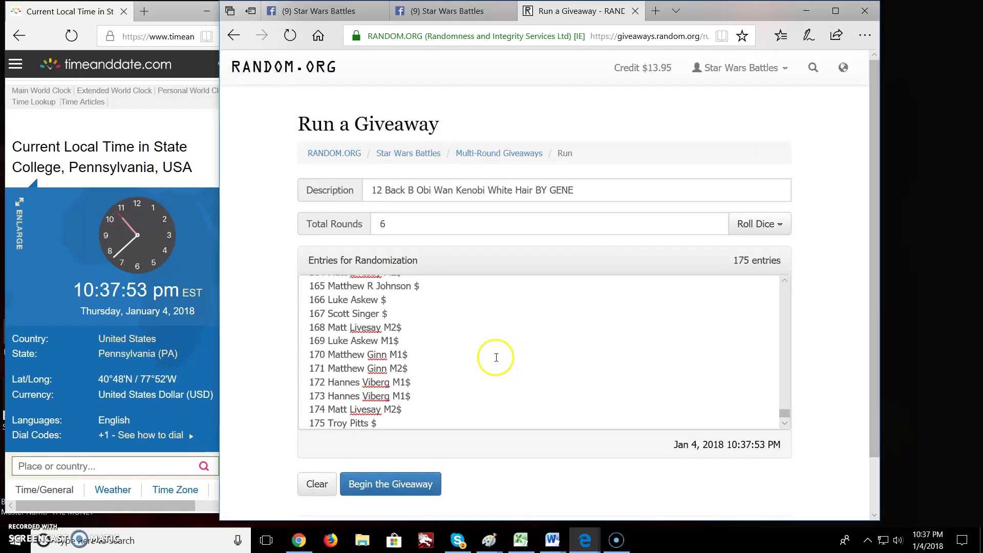
{"action": "left_click", "coordinate": [421, 484]}
{"action": "left_click", "coordinate": [687, 237]}
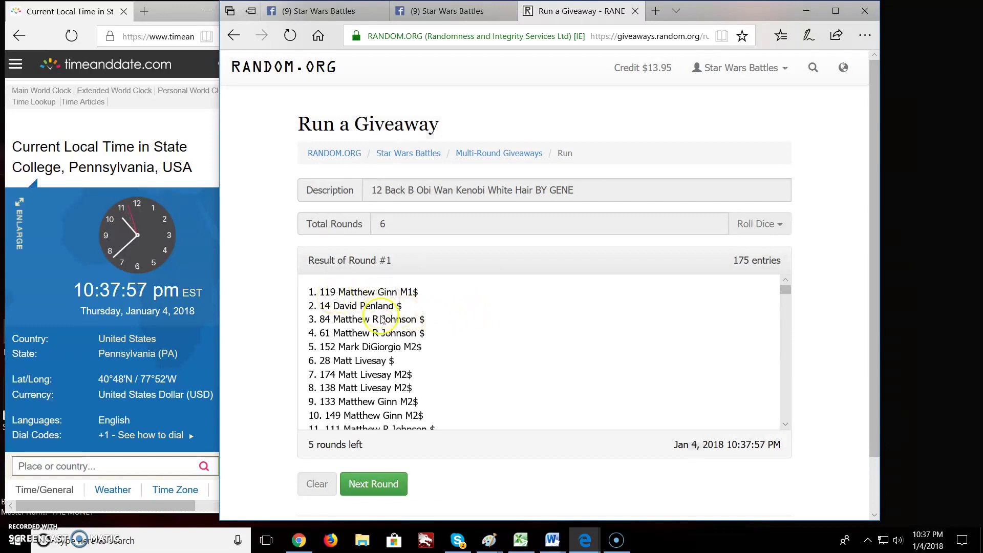
{"action": "scroll", "coordinate": [373, 307], "scroll_direction": "down", "scroll_amount": 3}
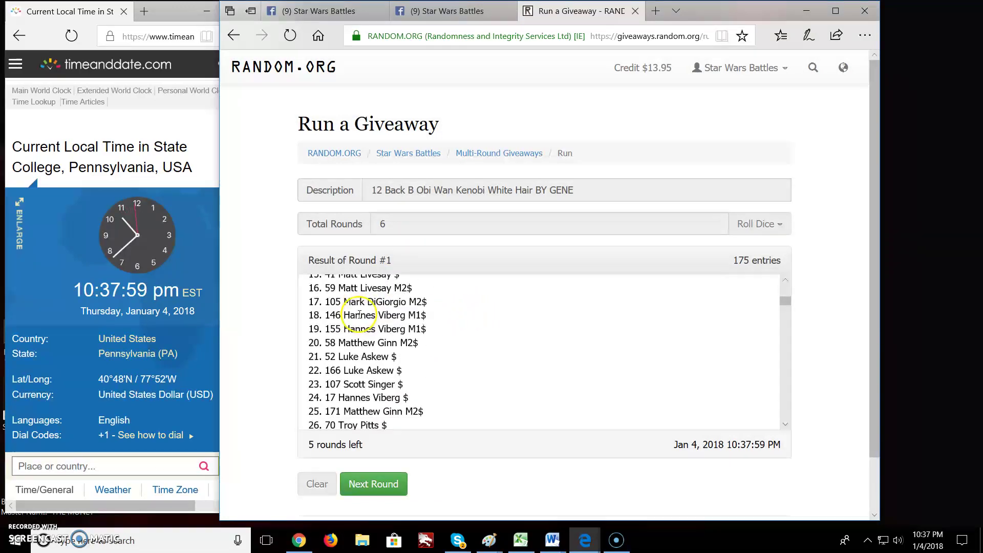
{"action": "scroll", "coordinate": [360, 312], "scroll_direction": "down", "scroll_amount": 3}
{"action": "scroll", "coordinate": [355, 324], "scroll_direction": "down", "scroll_amount": 5}
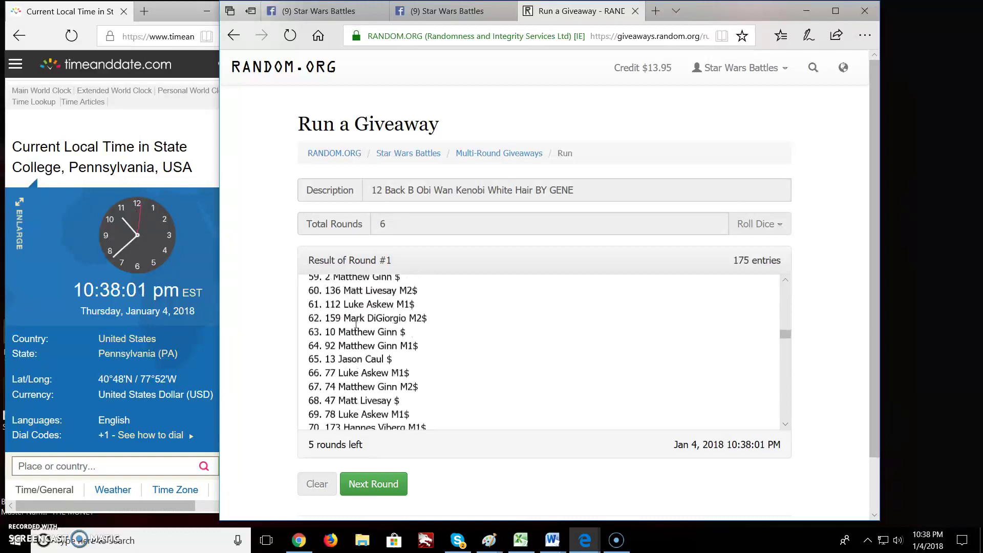
{"action": "scroll", "coordinate": [401, 331], "scroll_direction": "down", "scroll_amount": 1}
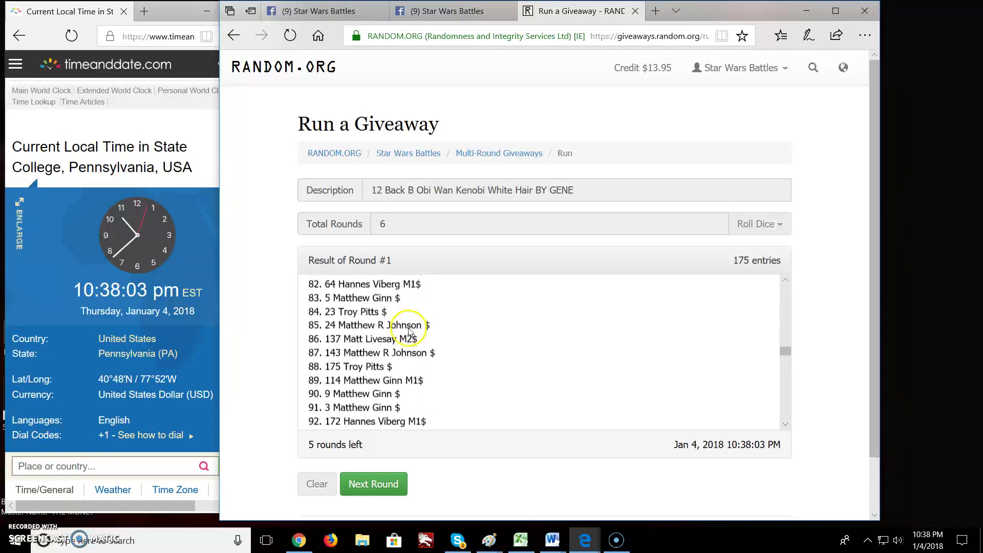
{"action": "scroll", "coordinate": [409, 333], "scroll_direction": "down", "scroll_amount": 2}
{"action": "scroll", "coordinate": [410, 332], "scroll_direction": "down", "scroll_amount": 2}
{"action": "scroll", "coordinate": [408, 331], "scroll_direction": "down", "scroll_amount": 1}
{"action": "scroll", "coordinate": [408, 331], "scroll_direction": "down", "scroll_amount": 1}
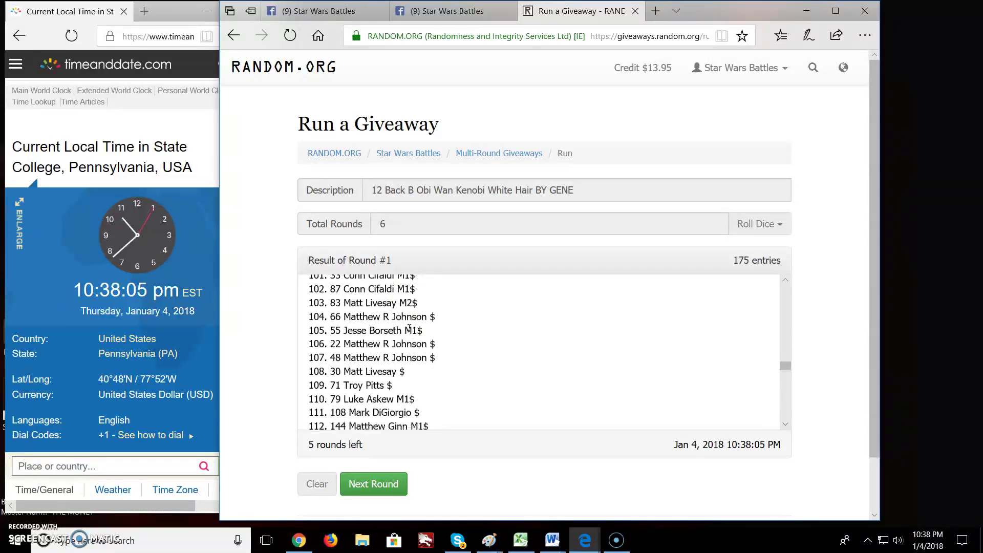
{"action": "scroll", "coordinate": [408, 330], "scroll_direction": "down", "scroll_amount": 1}
{"action": "scroll", "coordinate": [408, 331], "scroll_direction": "down", "scroll_amount": 2}
{"action": "scroll", "coordinate": [409, 331], "scroll_direction": "down", "scroll_amount": 2}
{"action": "scroll", "coordinate": [408, 333], "scroll_direction": "down", "scroll_amount": 1}
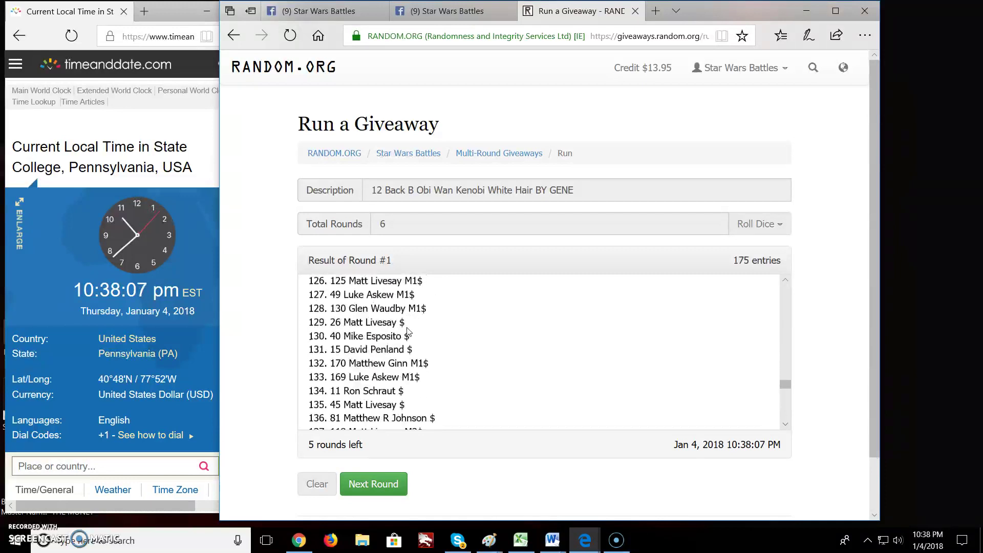
{"action": "scroll", "coordinate": [408, 332], "scroll_direction": "down", "scroll_amount": 1}
{"action": "scroll", "coordinate": [408, 331], "scroll_direction": "down", "scroll_amount": 1}
{"action": "scroll", "coordinate": [408, 331], "scroll_direction": "down", "scroll_amount": 2}
{"action": "scroll", "coordinate": [407, 330], "scroll_direction": "down", "scroll_amount": 1}
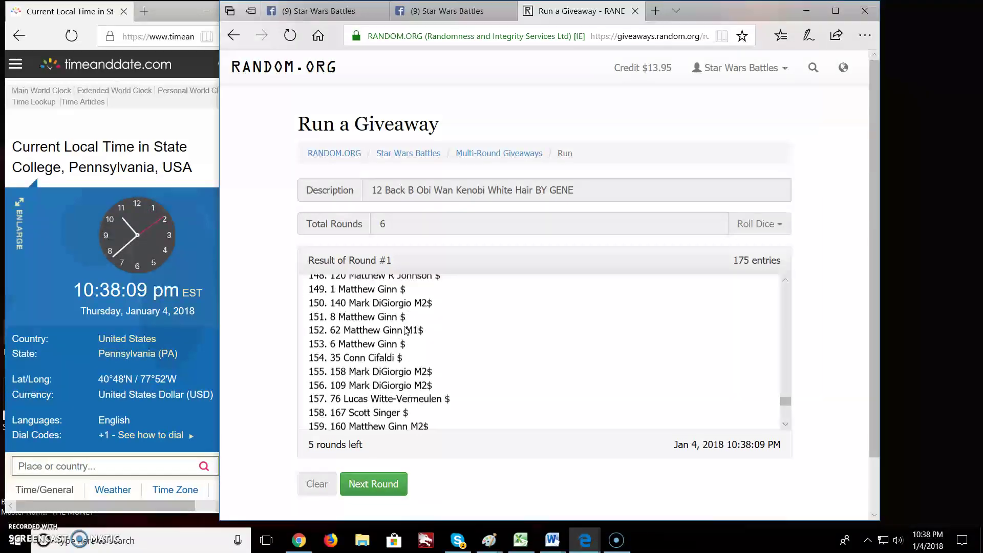
{"action": "scroll", "coordinate": [407, 331], "scroll_direction": "down", "scroll_amount": 2}
{"action": "scroll", "coordinate": [407, 330], "scroll_direction": "down", "scroll_amount": 2}
{"action": "scroll", "coordinate": [405, 330], "scroll_direction": "down", "scroll_amount": 1}
{"action": "scroll", "coordinate": [406, 328], "scroll_direction": "down", "scroll_amount": 2}
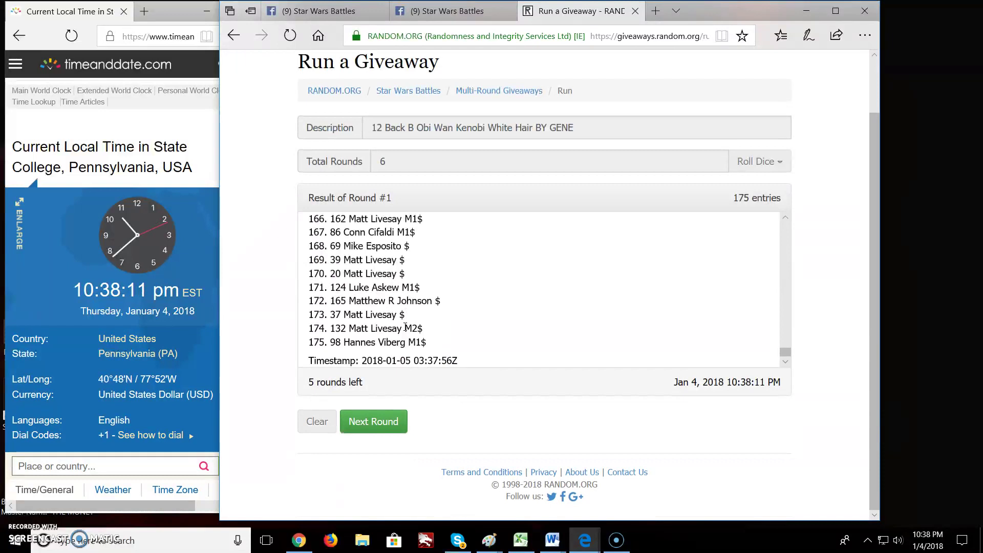
- Run rounds 2, 3, 4 and 5 until only the Final Round remains
{"action": "left_click", "coordinate": [386, 419]}
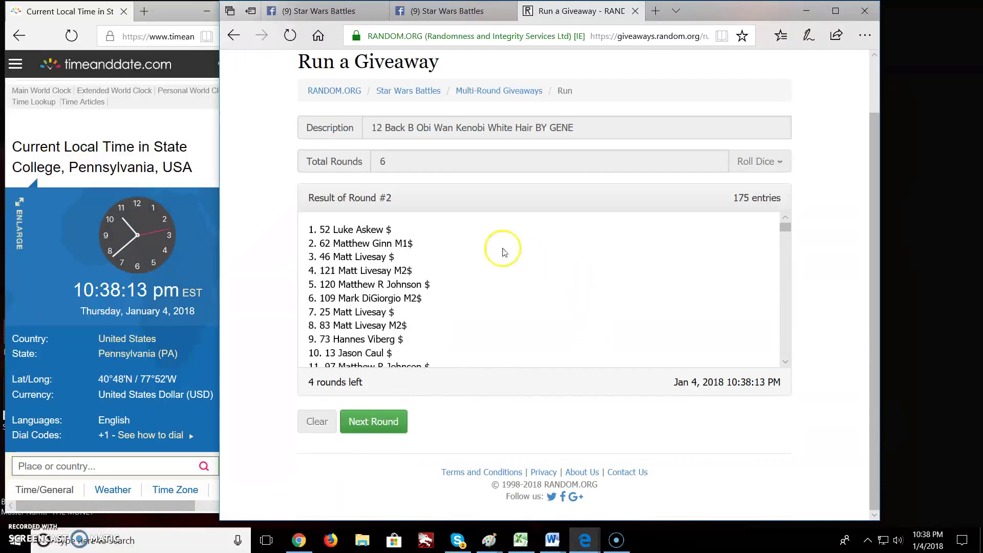
{"action": "left_click", "coordinate": [401, 430]}
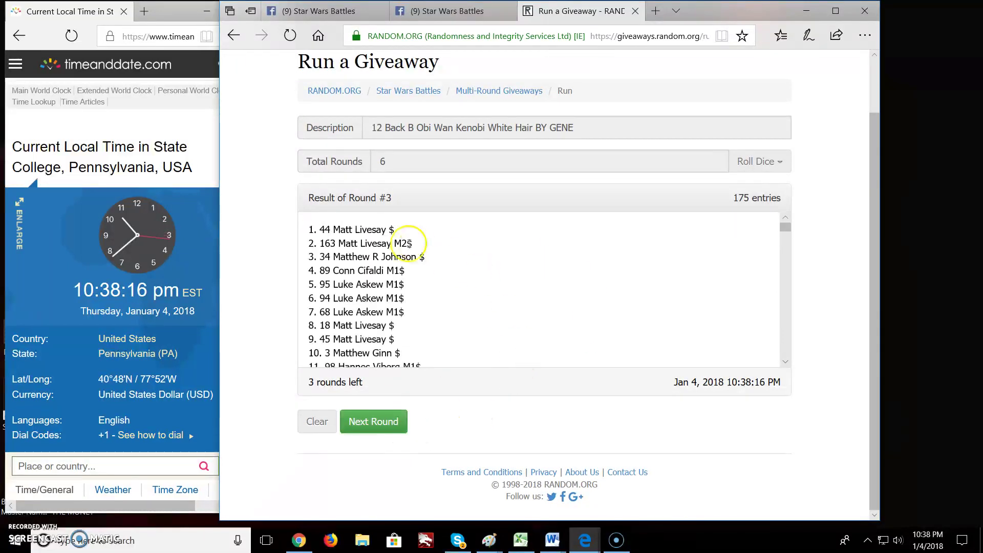
{"action": "left_click", "coordinate": [390, 431]}
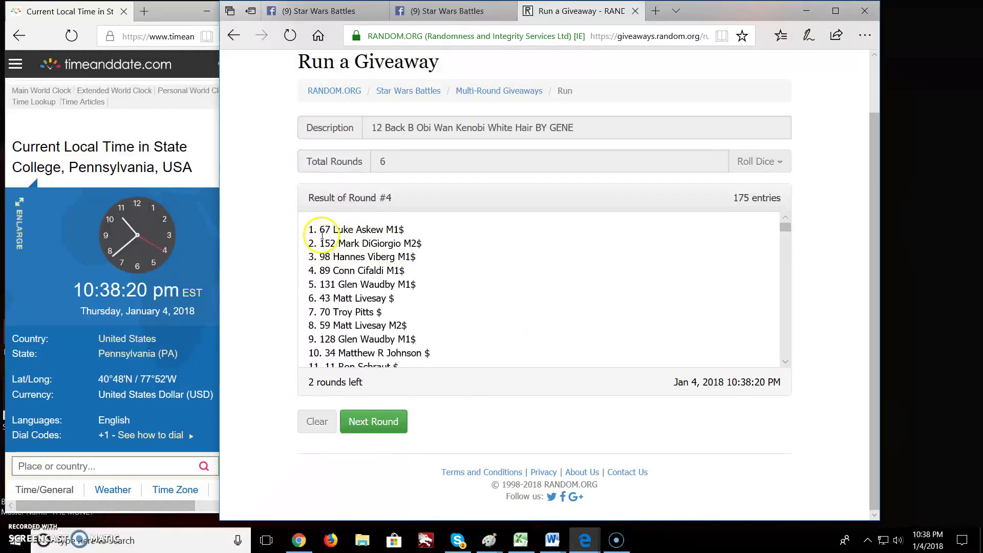
{"action": "left_click", "coordinate": [395, 424]}
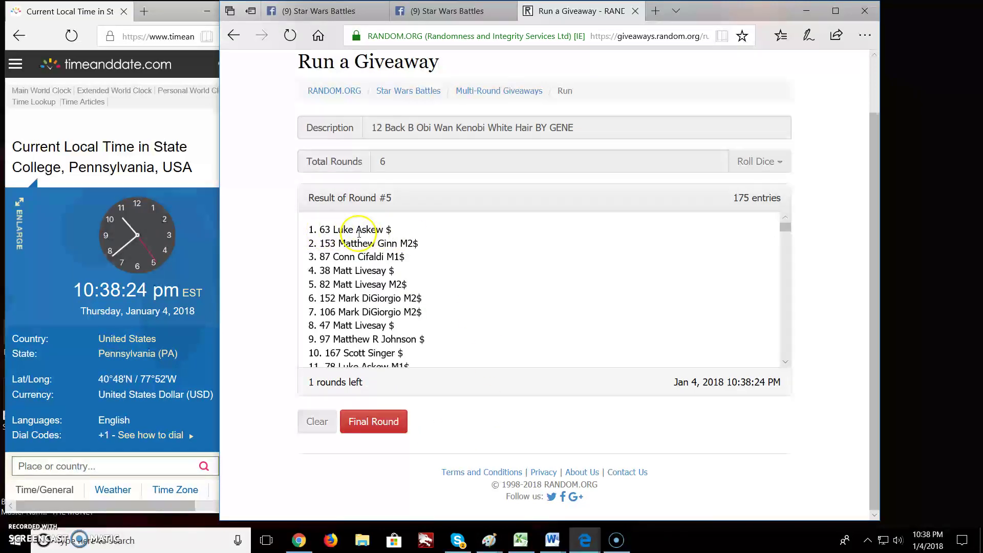
- Post a 'FINAL ROUND - GOOD LUCK!!!!' comment on the Facebook giveaway post
{"action": "left_click", "coordinate": [464, 21]}
{"action": "scroll", "coordinate": [491, 231], "scroll_direction": "down", "scroll_amount": 5}
{"action": "scroll", "coordinate": [500, 358], "scroll_direction": "down", "scroll_amount": 1}
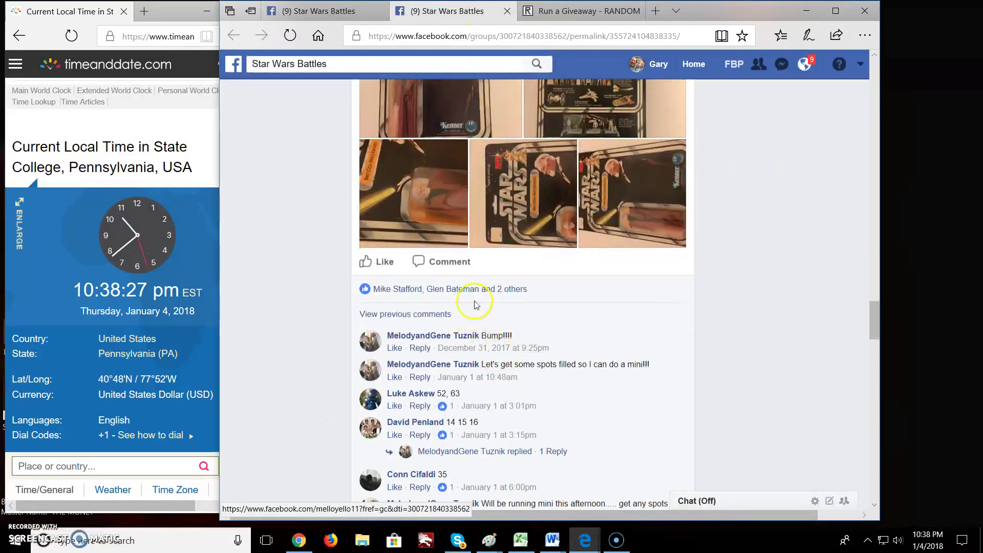
{"action": "left_click", "coordinate": [443, 270]}
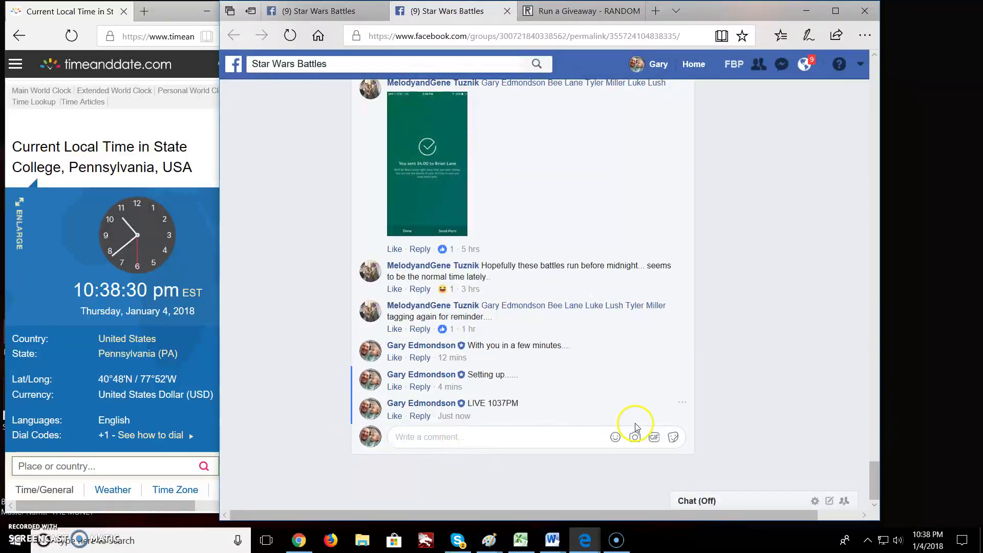
{"action": "type", "text": "FINAL ROUND"}
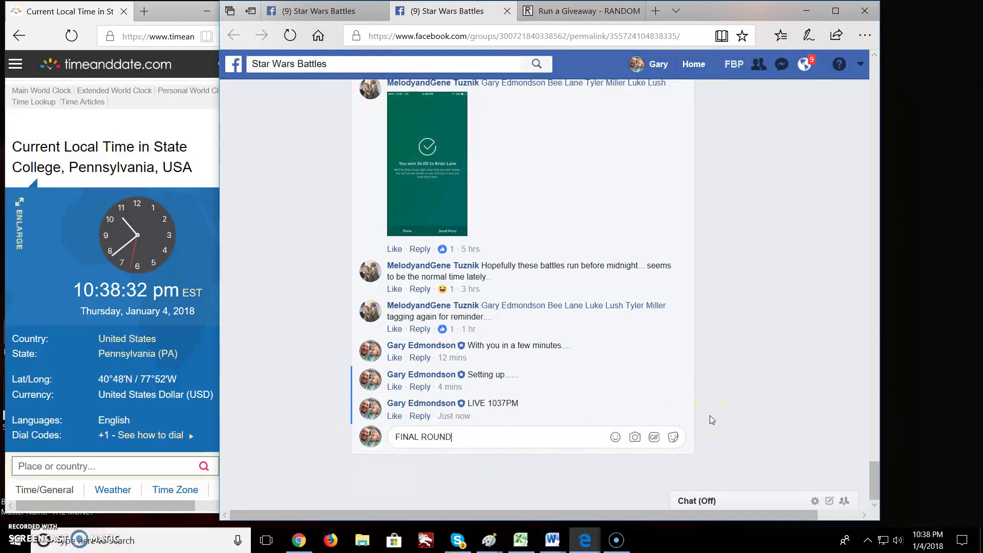
{"action": "type", "text": "!!!!"}
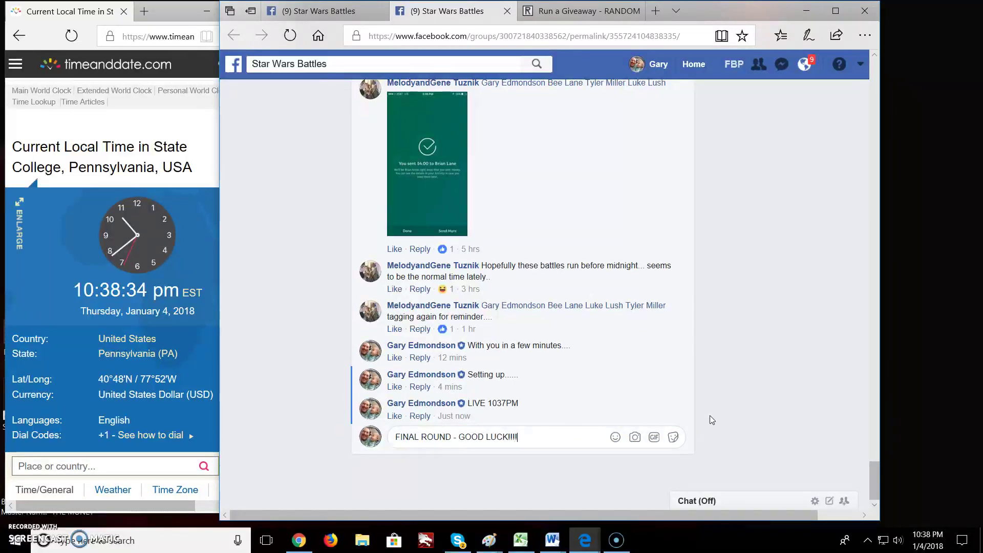
{"action": "key", "text": "Return"}
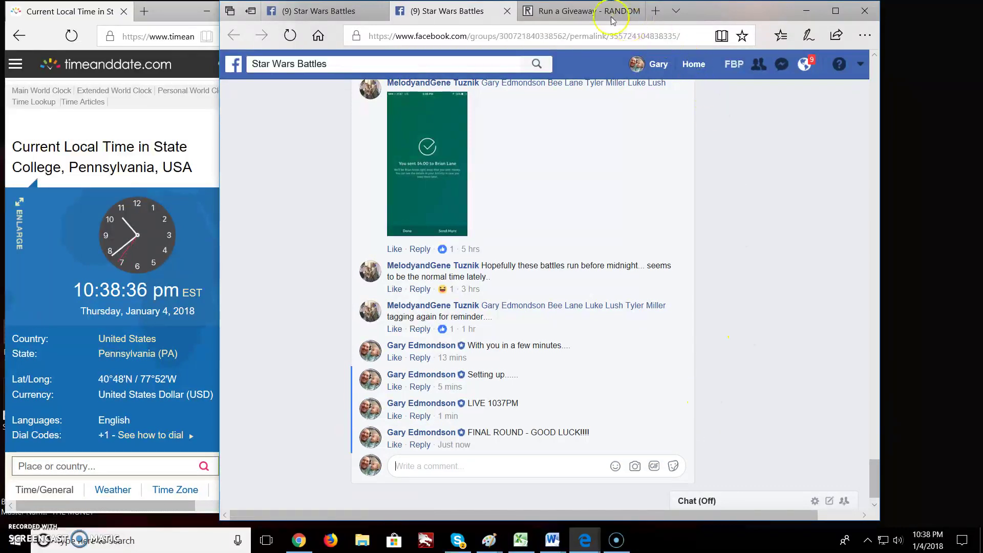
- Run the sixth and final round and highlight the first-place entry in the results
{"action": "left_click", "coordinate": [580, 12]}
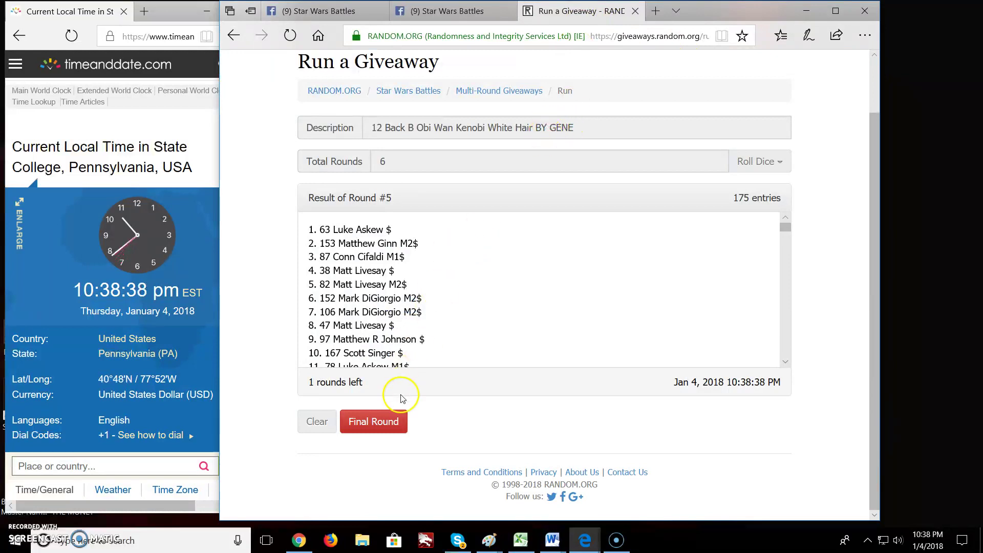
{"action": "left_click", "coordinate": [389, 424]}
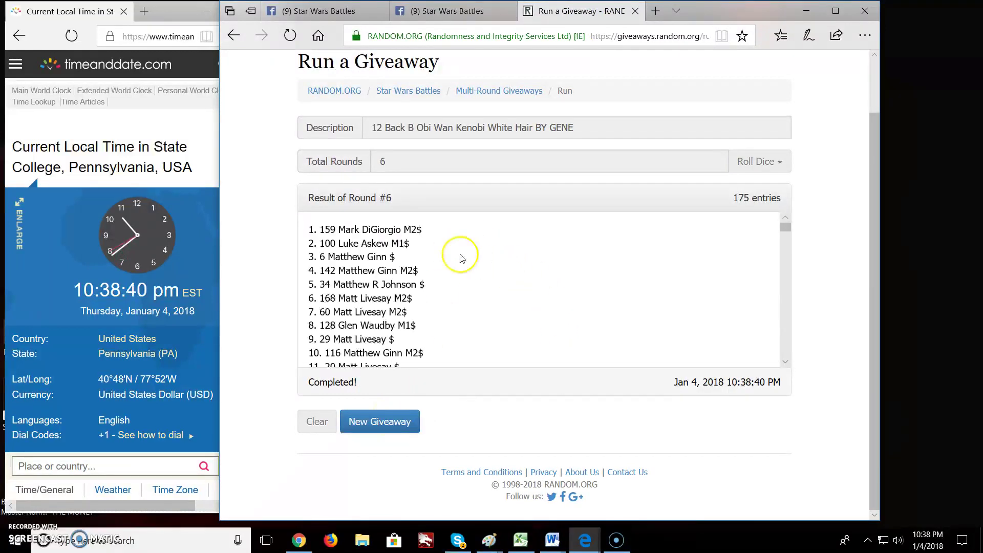
{"action": "left_click_drag", "start_coordinate": [315, 229], "coordinate": [422, 229]}
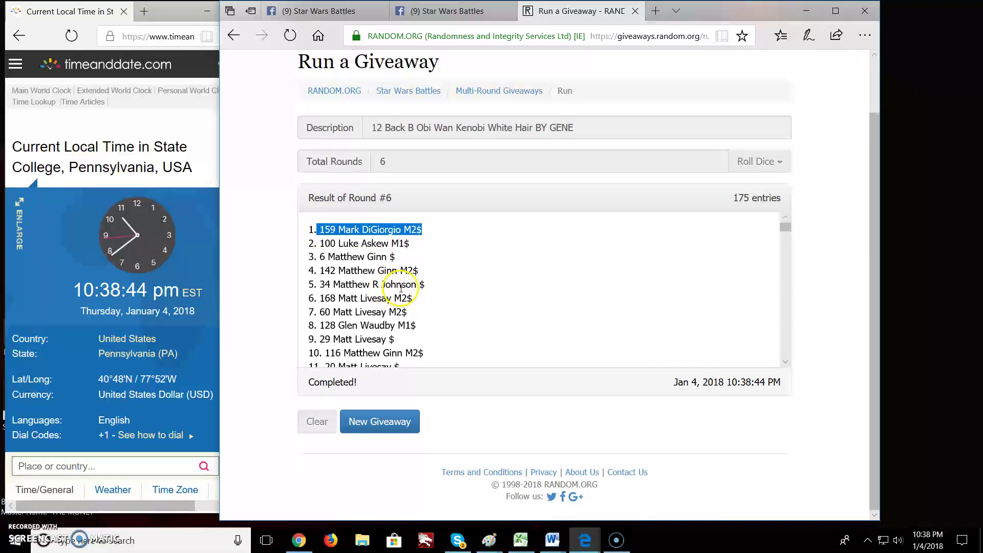
{"action": "scroll", "coordinate": [400, 289], "scroll_direction": "down", "scroll_amount": 1}
{"action": "scroll", "coordinate": [400, 289], "scroll_direction": "down", "scroll_amount": 2}
{"action": "scroll", "coordinate": [398, 289], "scroll_direction": "down", "scroll_amount": 2}
{"action": "scroll", "coordinate": [397, 290], "scroll_direction": "down", "scroll_amount": 2}
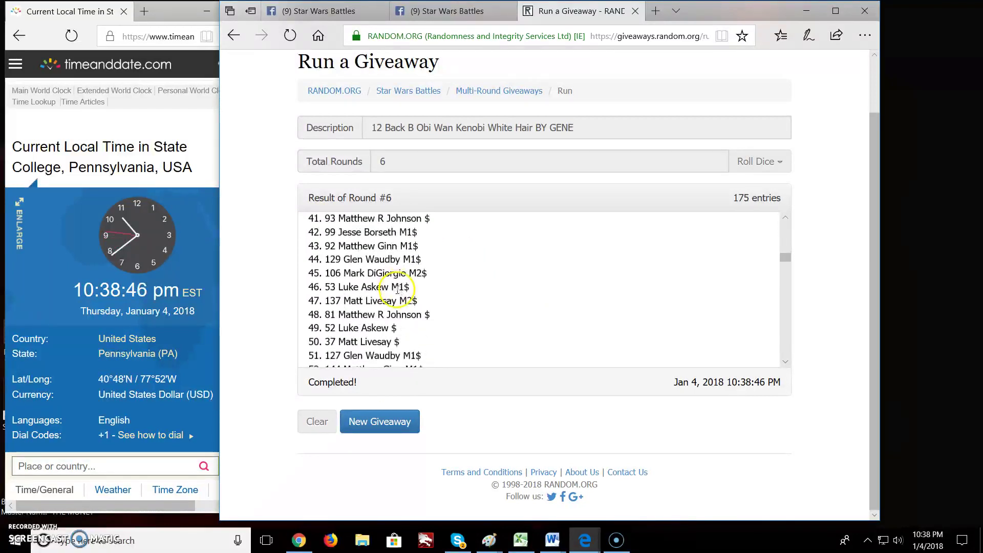
{"action": "scroll", "coordinate": [398, 290], "scroll_direction": "down", "scroll_amount": 1}
{"action": "scroll", "coordinate": [396, 290], "scroll_direction": "down", "scroll_amount": 2}
{"action": "scroll", "coordinate": [396, 291], "scroll_direction": "down", "scroll_amount": 2}
{"action": "scroll", "coordinate": [395, 294], "scroll_direction": "down", "scroll_amount": 1}
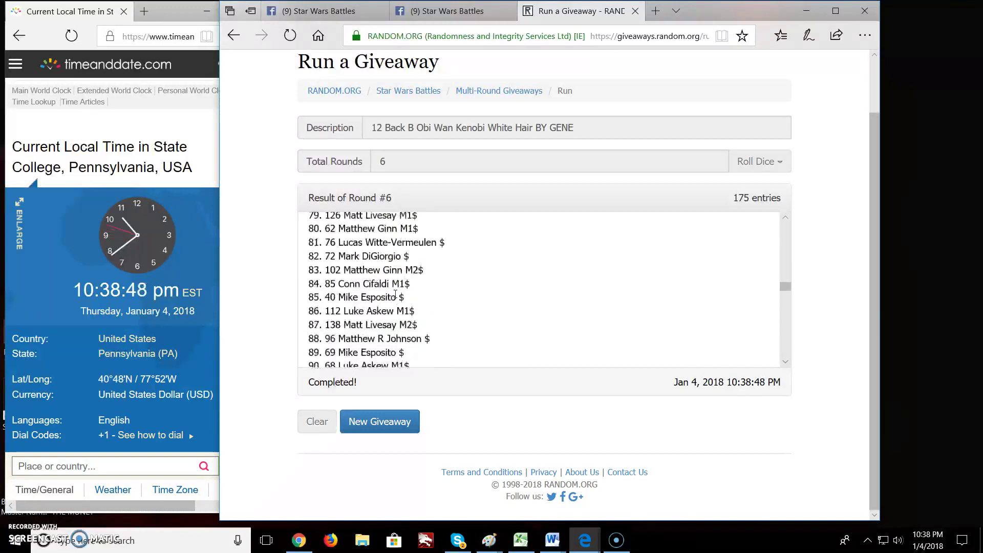
{"action": "scroll", "coordinate": [395, 295], "scroll_direction": "down", "scroll_amount": 1}
{"action": "scroll", "coordinate": [396, 295], "scroll_direction": "down", "scroll_amount": 1}
{"action": "scroll", "coordinate": [395, 295], "scroll_direction": "down", "scroll_amount": 1}
{"action": "scroll", "coordinate": [395, 294], "scroll_direction": "down", "scroll_amount": 1}
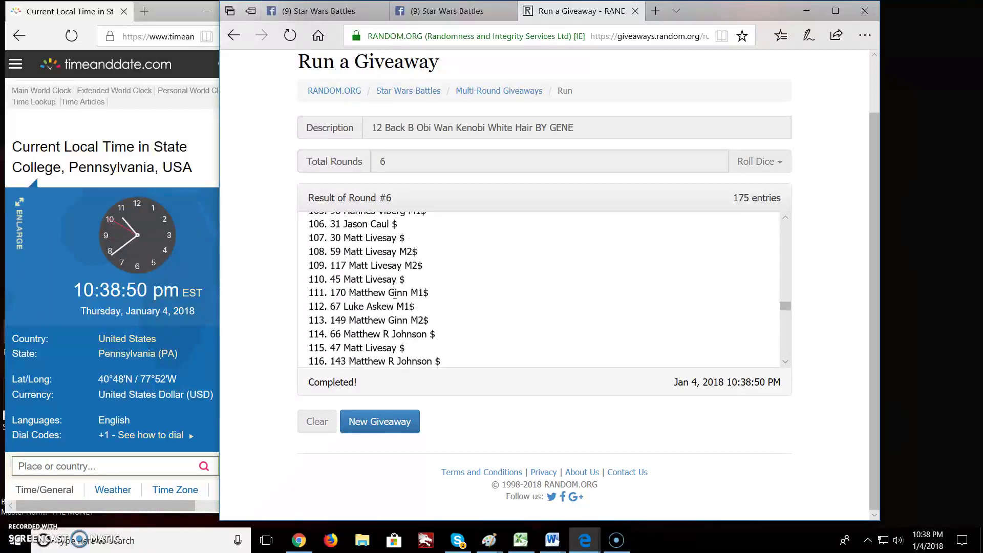
{"action": "scroll", "coordinate": [396, 293], "scroll_direction": "down", "scroll_amount": 2}
{"action": "scroll", "coordinate": [394, 295], "scroll_direction": "down", "scroll_amount": 1}
{"action": "scroll", "coordinate": [395, 295], "scroll_direction": "down", "scroll_amount": 2}
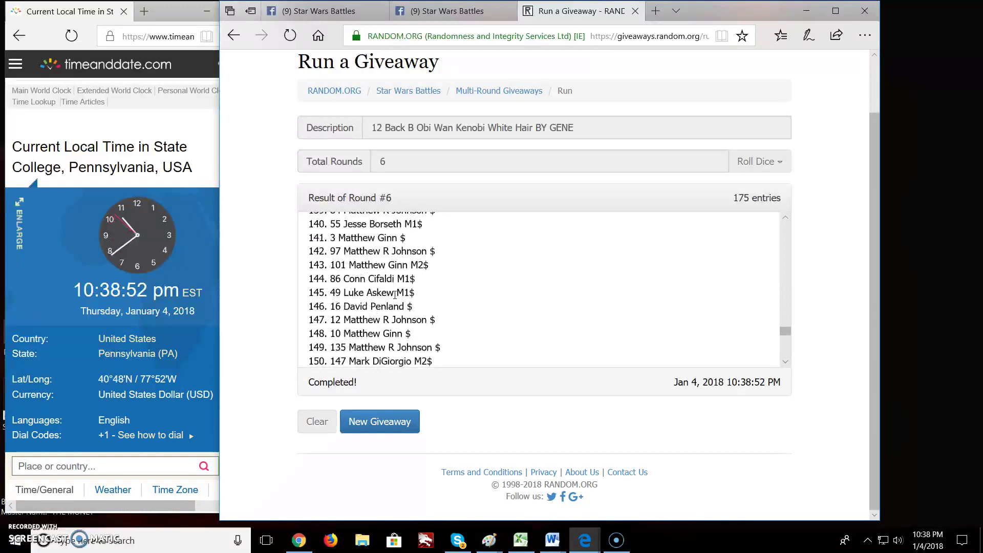
{"action": "scroll", "coordinate": [396, 294], "scroll_direction": "down", "scroll_amount": 2}
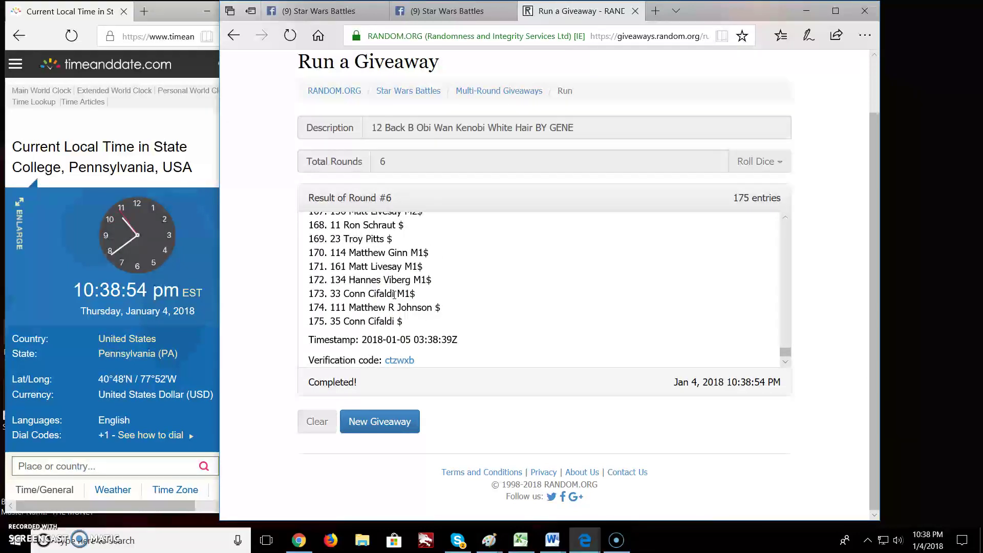
- Open the Verification Successful page for giveaway code ctzwxb
{"action": "left_click", "coordinate": [398, 359]}
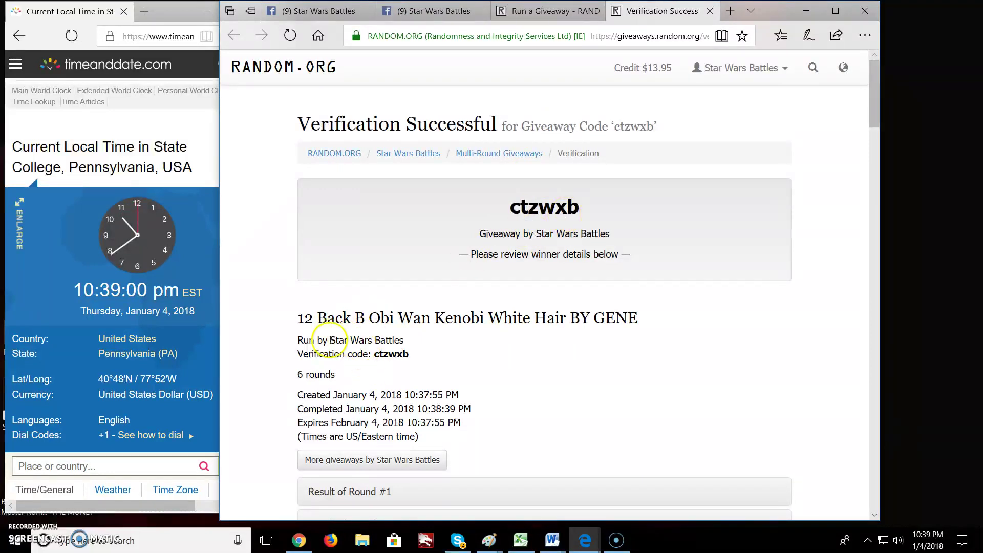
{"action": "scroll", "coordinate": [327, 372], "scroll_direction": "down", "scroll_amount": 5}
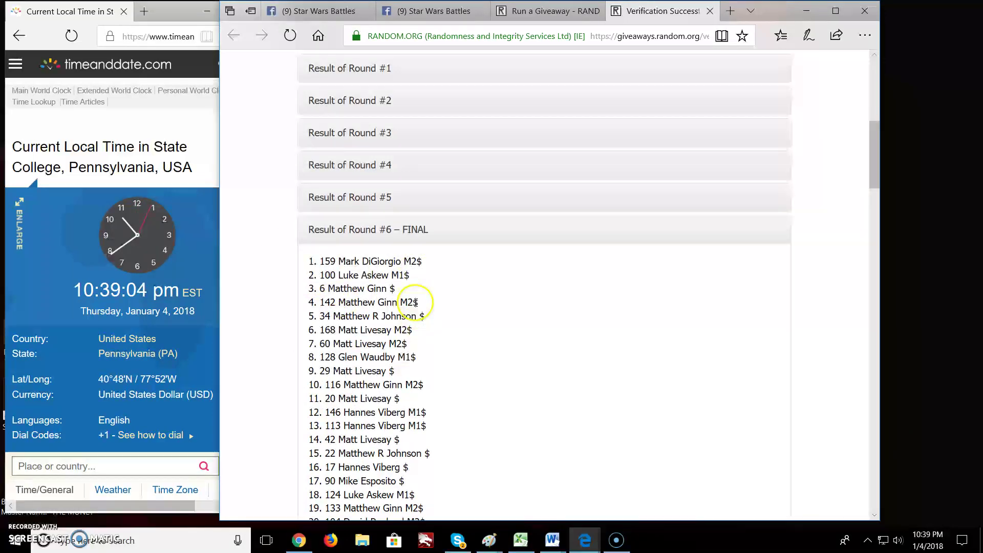
{"action": "scroll", "coordinate": [419, 306], "scroll_direction": "down", "scroll_amount": 3}
{"action": "scroll", "coordinate": [421, 305], "scroll_direction": "down", "scroll_amount": 4}
{"action": "scroll", "coordinate": [424, 305], "scroll_direction": "down", "scroll_amount": 3}
{"action": "scroll", "coordinate": [423, 305], "scroll_direction": "down", "scroll_amount": 3}
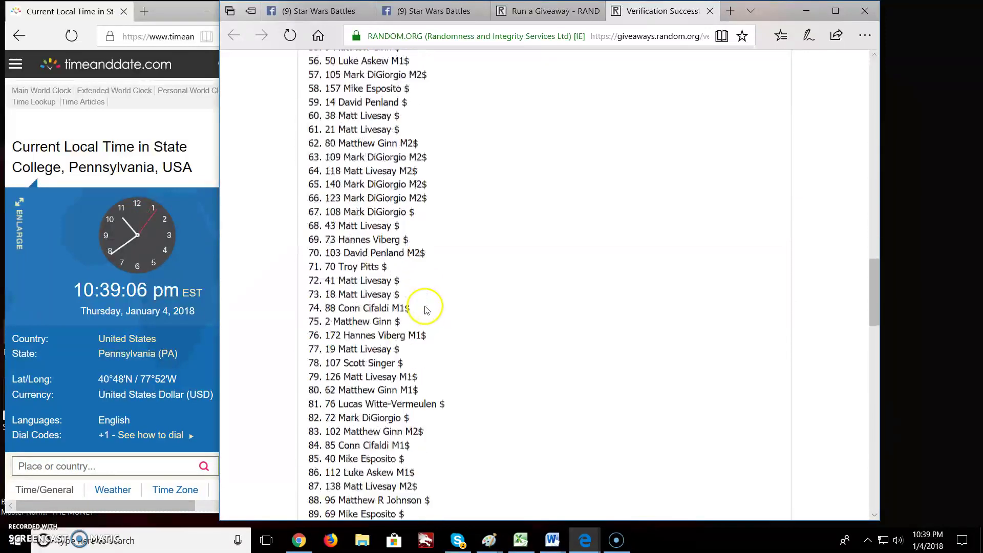
{"action": "scroll", "coordinate": [426, 307], "scroll_direction": "down", "scroll_amount": 4}
{"action": "scroll", "coordinate": [427, 309], "scroll_direction": "down", "scroll_amount": 3}
{"action": "scroll", "coordinate": [428, 312], "scroll_direction": "down", "scroll_amount": 3}
{"action": "scroll", "coordinate": [428, 312], "scroll_direction": "down", "scroll_amount": 3}
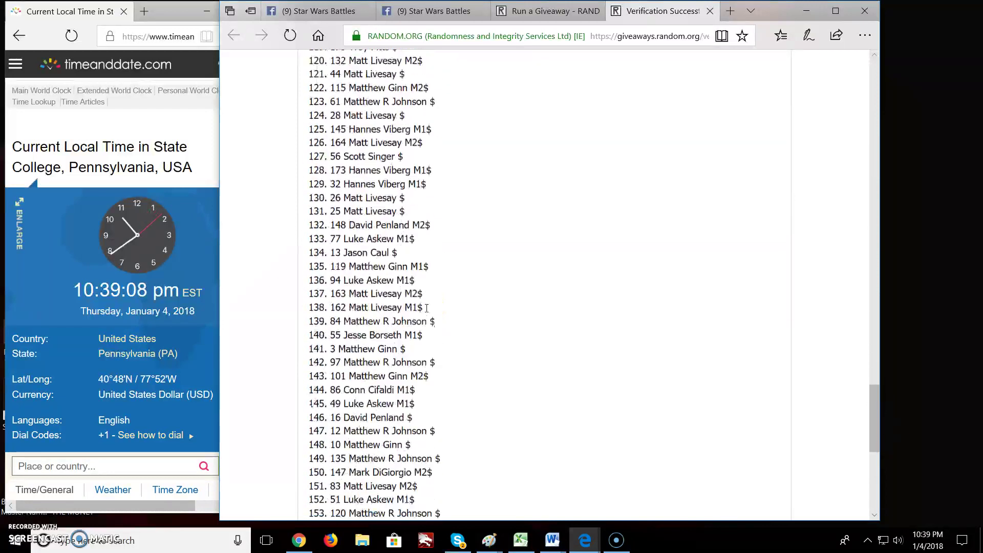
{"action": "scroll", "coordinate": [426, 313], "scroll_direction": "down", "scroll_amount": 4}
{"action": "scroll", "coordinate": [425, 314], "scroll_direction": "down", "scroll_amount": 2}
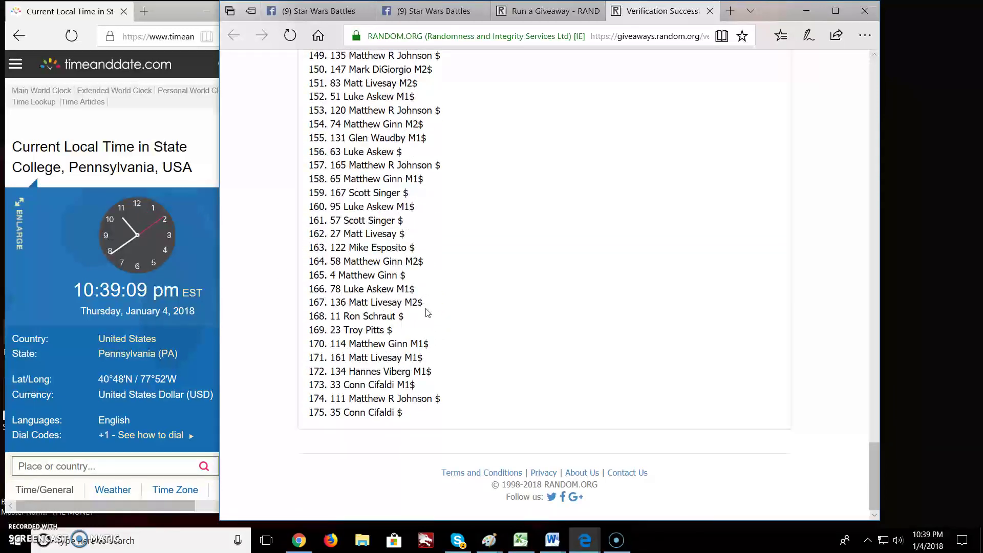
- Return to the Facebook post to announce the giveaway is done with 'DONE 1039PM'
{"action": "left_click", "coordinate": [419, 10]}
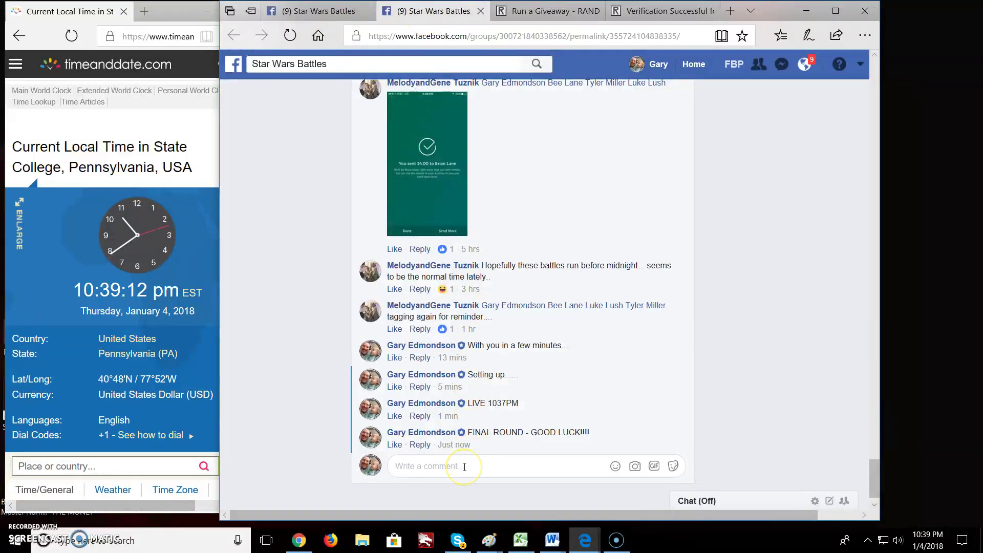
{"action": "type", "text": "DONE 10"}
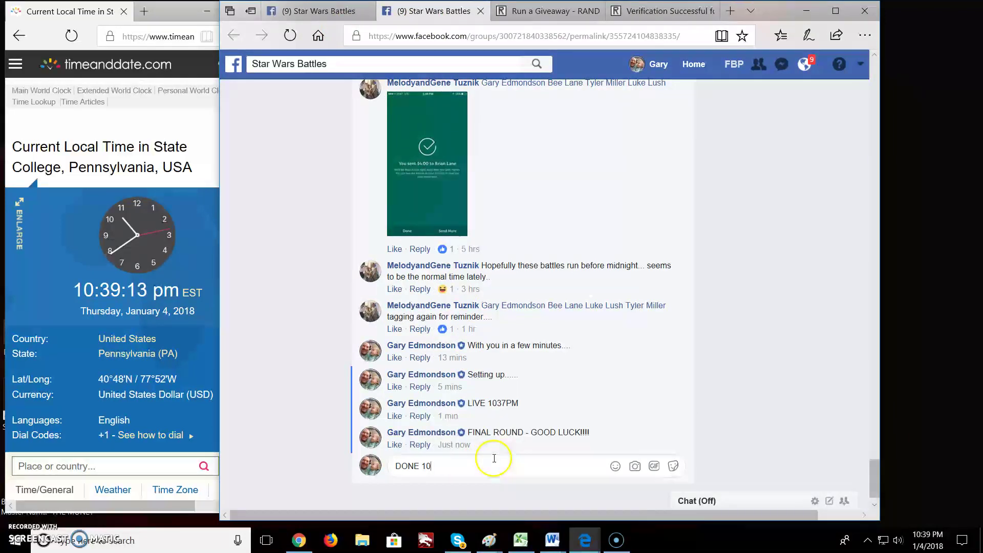